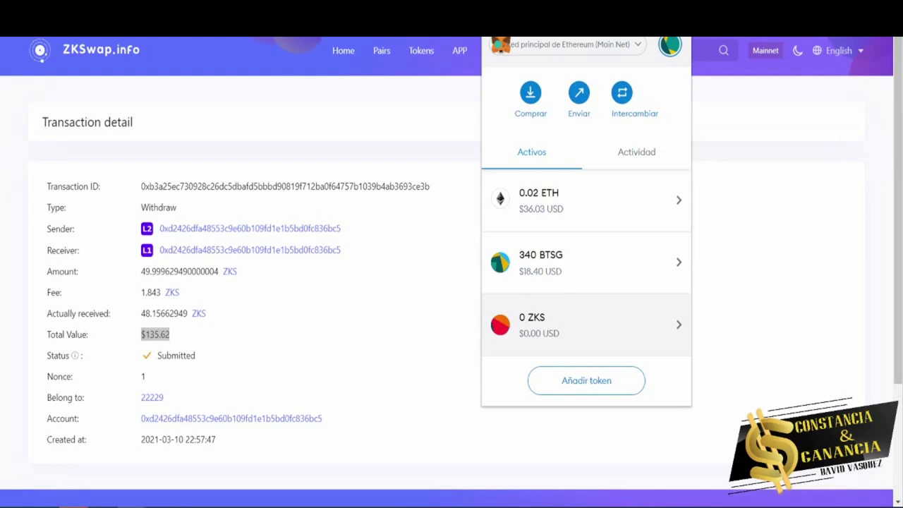
Close the wallet and look over the Hotbit home page and its Spot Trading price list
{"action": "key", "text": "Escape"}
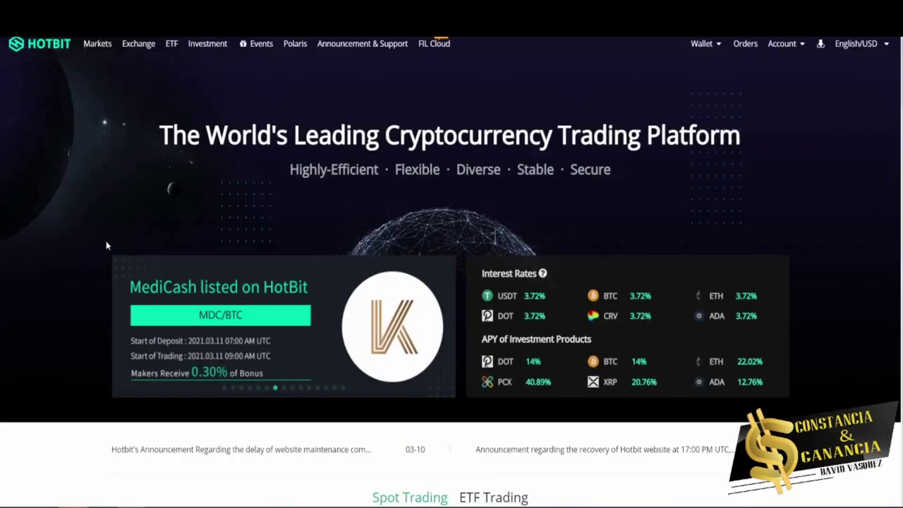
{"action": "scroll", "coordinate": [106, 243], "scroll_direction": "down", "scroll_amount": 3}
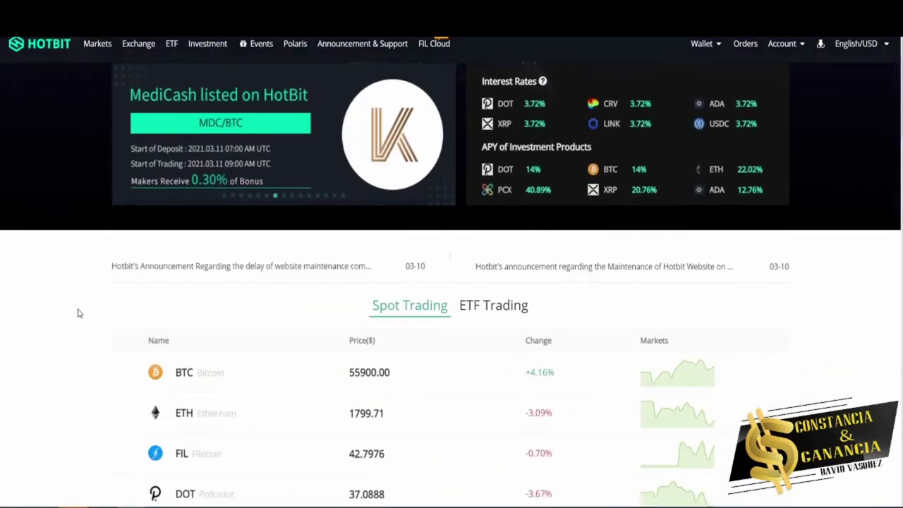
{"action": "scroll", "coordinate": [78, 317], "scroll_direction": "down", "scroll_amount": 3}
{"action": "mouse_move", "coordinate": [210, 194]}
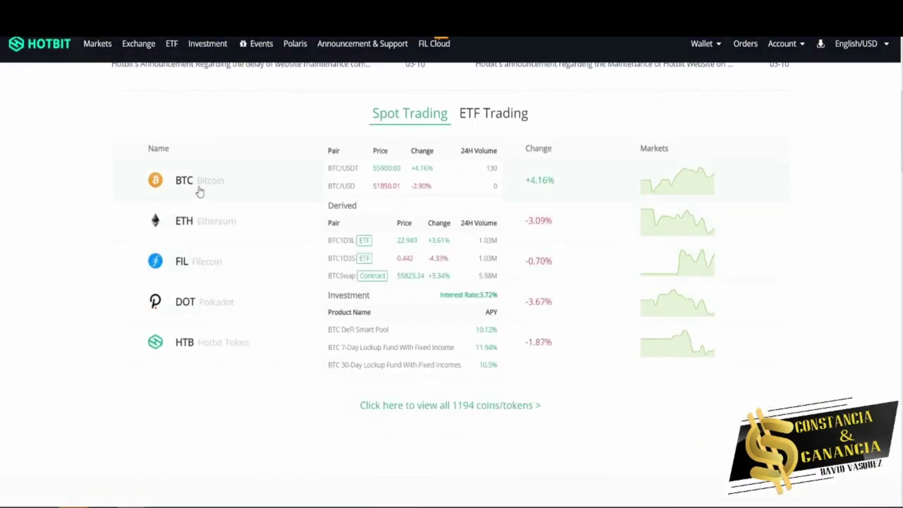
{"action": "scroll", "coordinate": [79, 326], "scroll_direction": "up", "scroll_amount": 5}
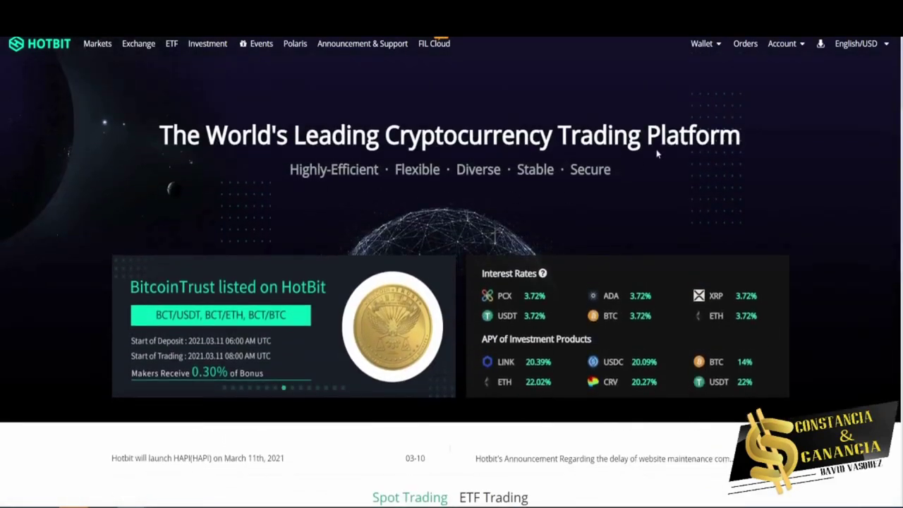
Open Hotbit's crypto deposit page and choose ZKS as the coin to deposit
{"action": "mouse_move", "coordinate": [709, 55]}
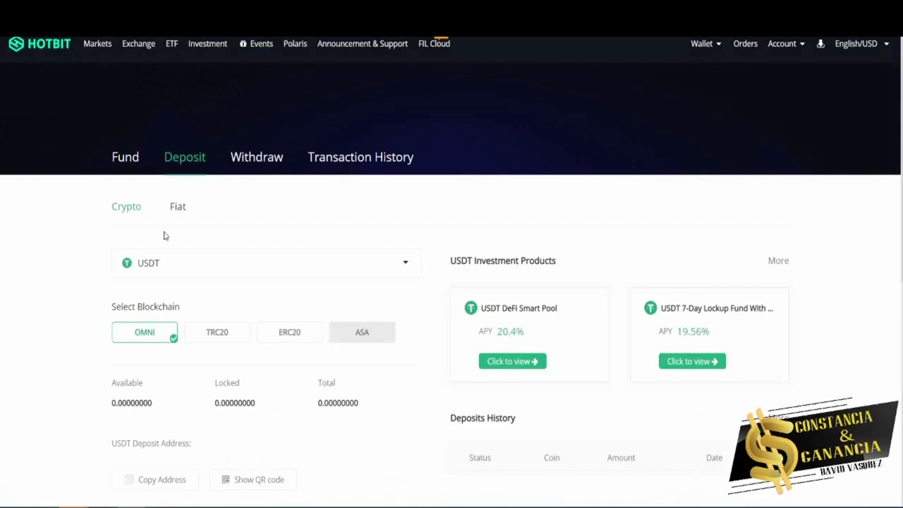
{"action": "left_click", "coordinate": [195, 268]}
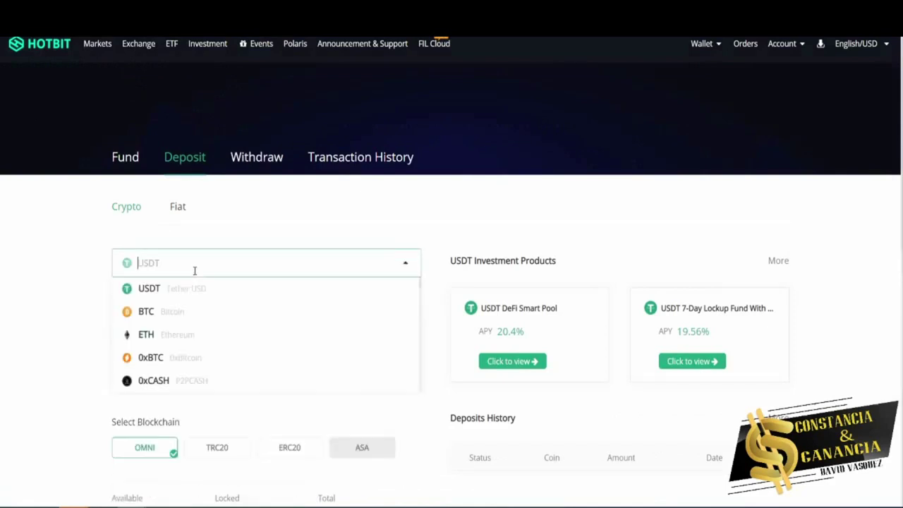
{"action": "type", "text": "zk"}
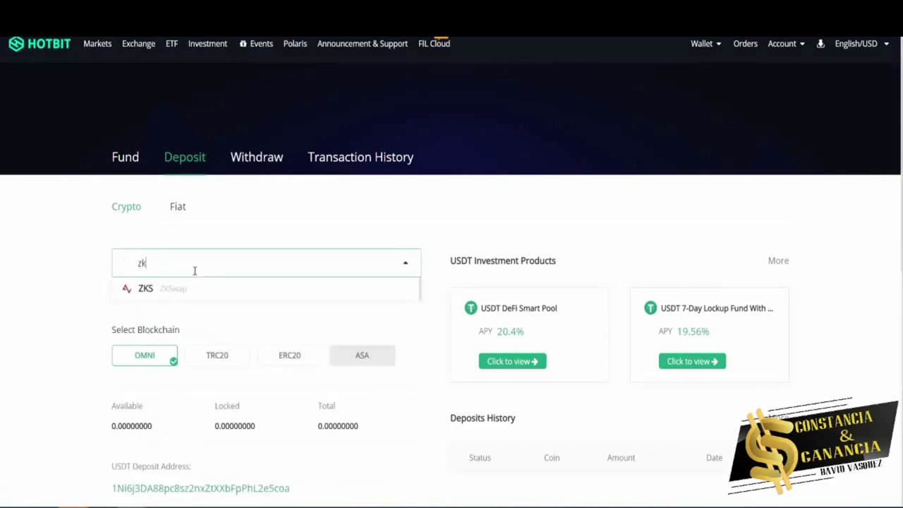
{"action": "type", "text": "s"}
{"action": "left_click", "coordinate": [176, 288]}
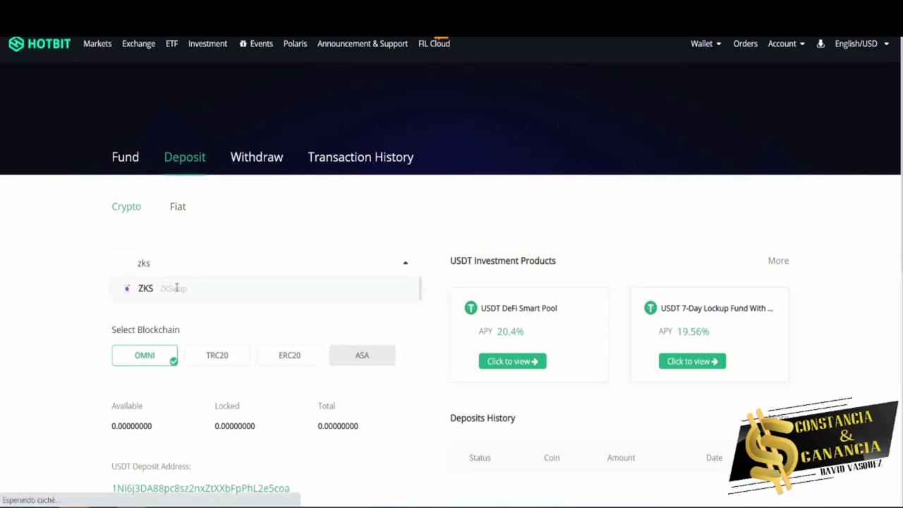
{"action": "left_click", "coordinate": [410, 286]}
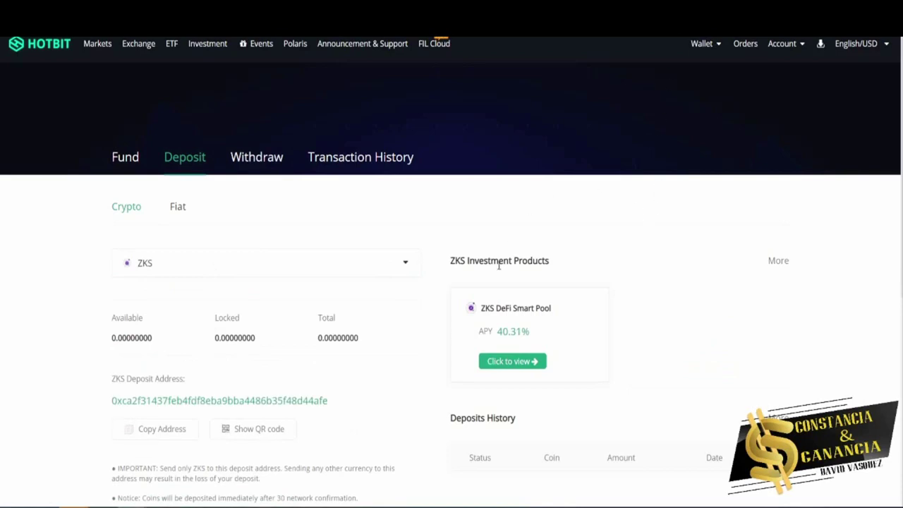
Check the ZKS token in the MetaMask wallet and review Hotbit's ZKS deposit address and notices
{"action": "left_click", "coordinate": [677, 17]}
{"action": "scroll", "coordinate": [598, 317], "scroll_direction": "down", "scroll_amount": 2}
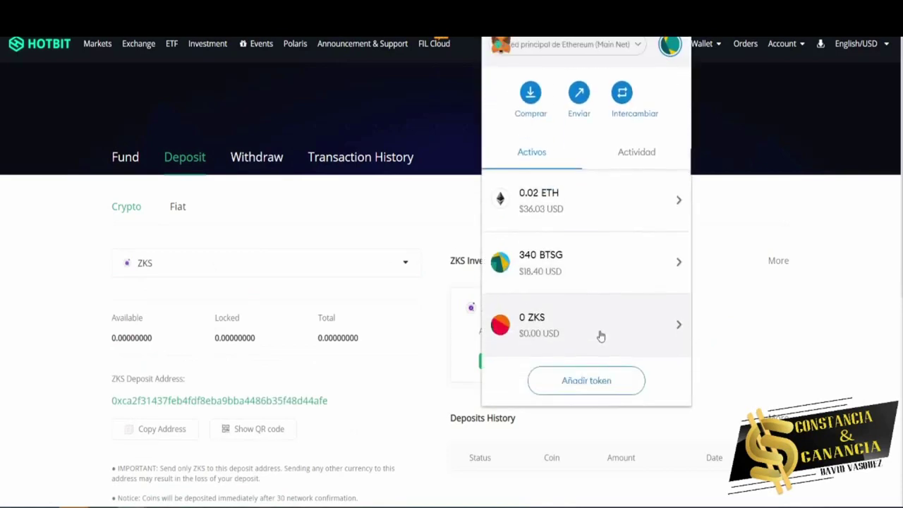
{"action": "left_click", "coordinate": [594, 331]}
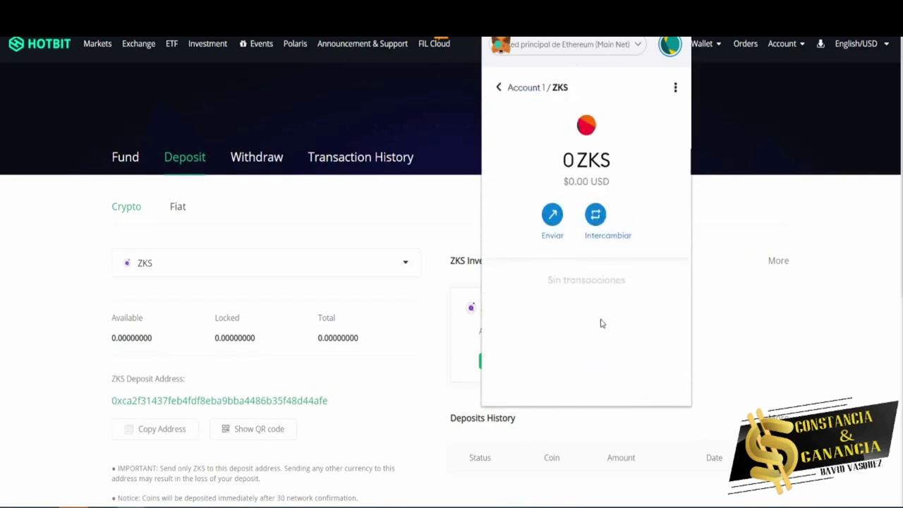
{"action": "left_click", "coordinate": [514, 95]}
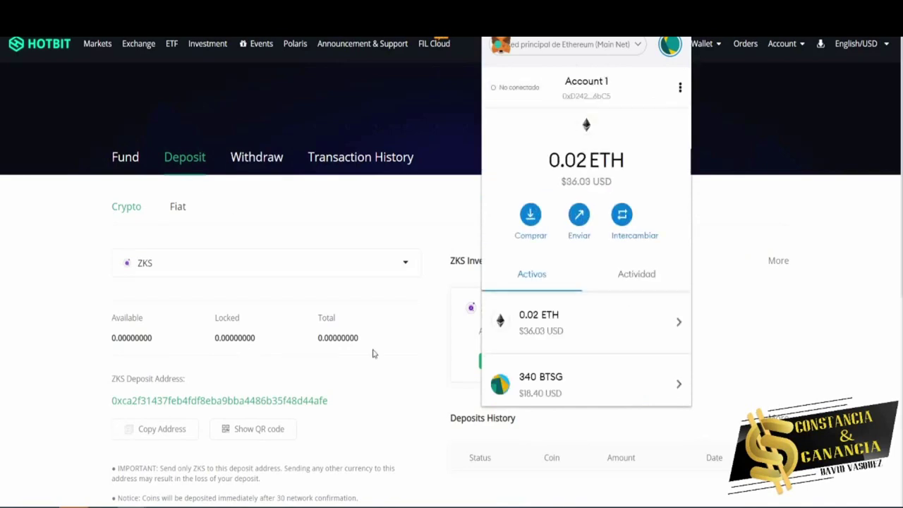
{"action": "scroll", "coordinate": [540, 282], "scroll_direction": "down", "scroll_amount": 2}
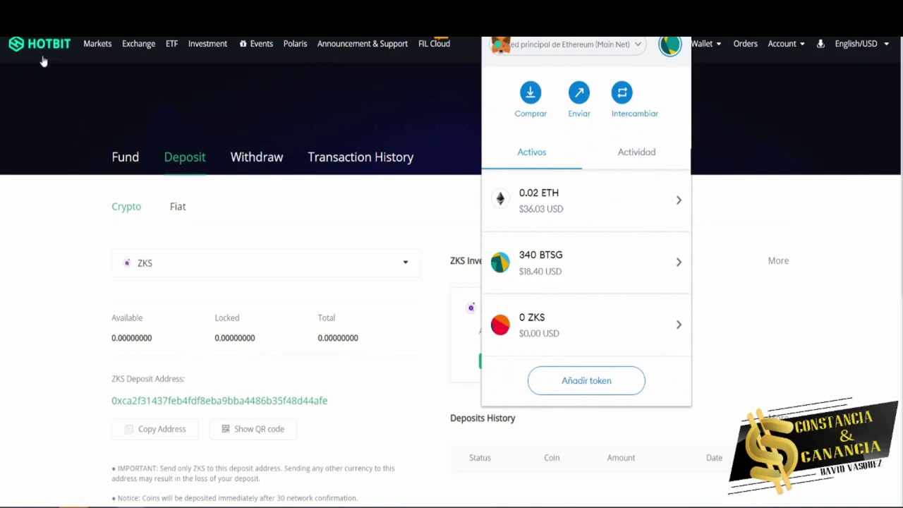
{"action": "scroll", "coordinate": [63, 310], "scroll_direction": "down", "scroll_amount": 2}
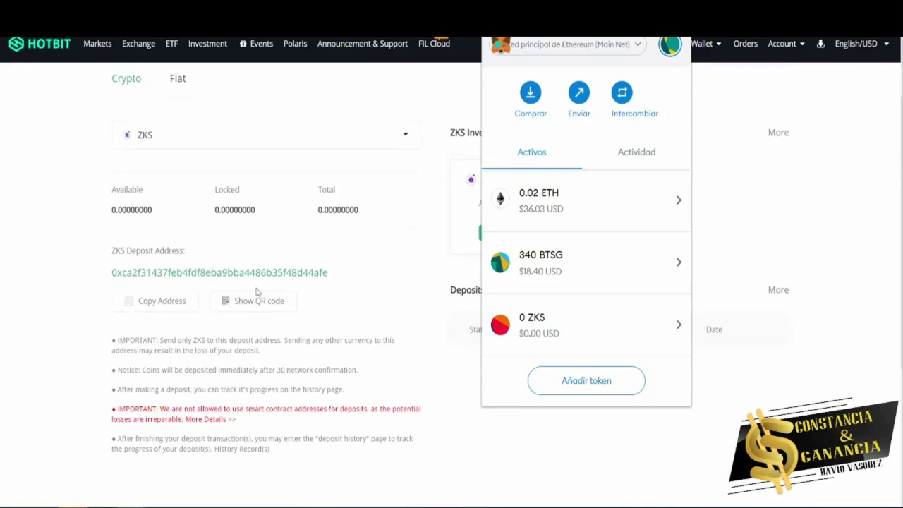
{"action": "scroll", "coordinate": [84, 285], "scroll_direction": "up", "scroll_amount": 2}
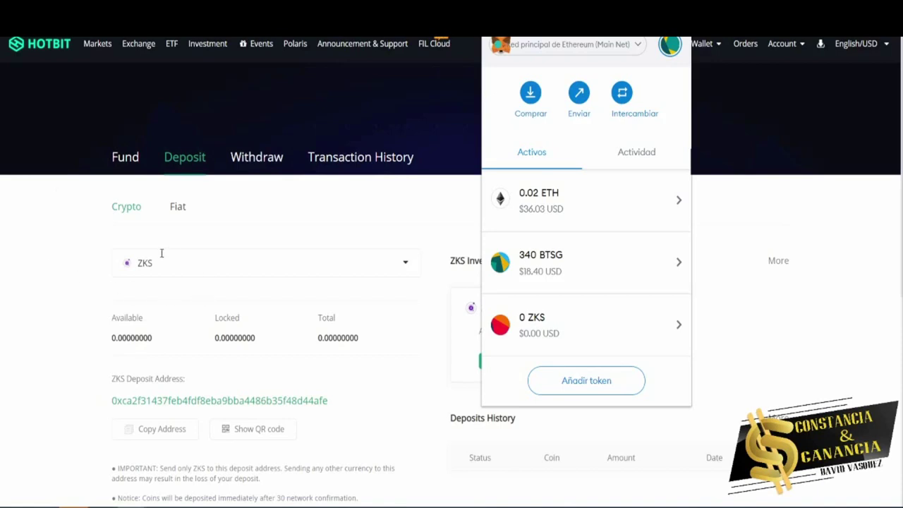
{"action": "left_click", "coordinate": [362, 133]}
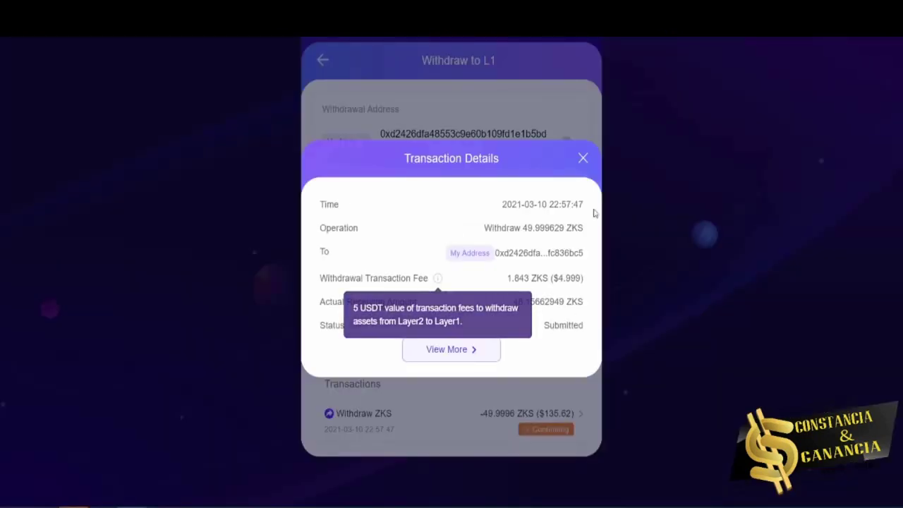
Switch to ZKSwap, close the withdrawal's transaction details, and check its status on ZKSwap.info and the ZKS balance in MetaMask
{"action": "left_click", "coordinate": [585, 159]}
{"action": "scroll", "coordinate": [593, 302], "scroll_direction": "up", "scroll_amount": 3}
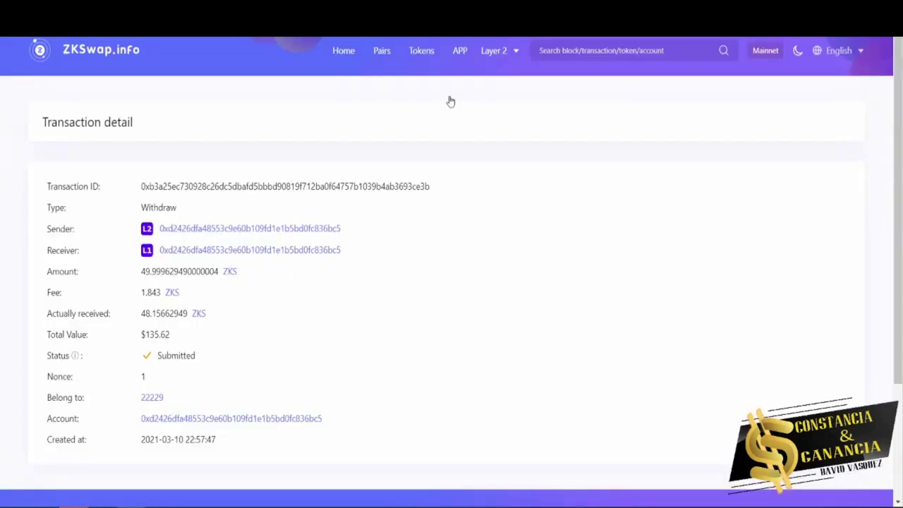
{"action": "left_click", "coordinate": [99, 50]}
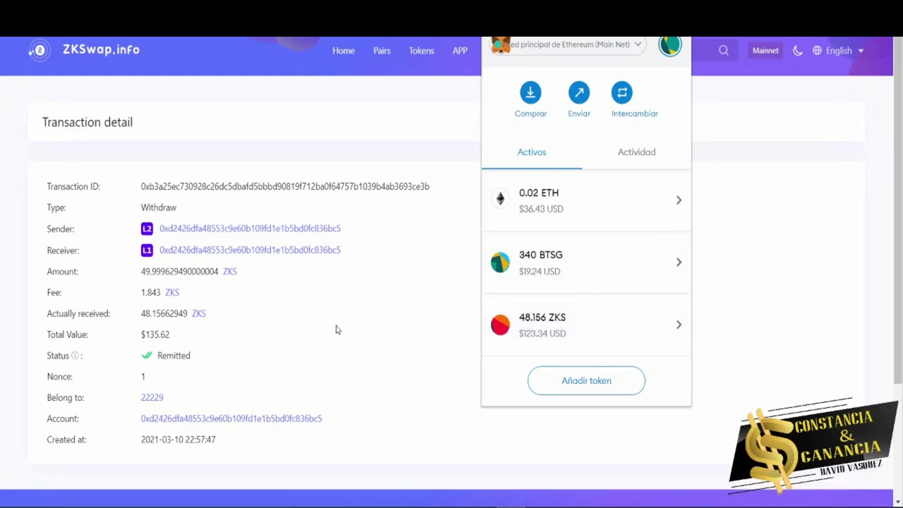
{"action": "scroll", "coordinate": [337, 351], "scroll_direction": "down", "scroll_amount": 3}
{"action": "scroll", "coordinate": [336, 351], "scroll_direction": "up", "scroll_amount": 3}
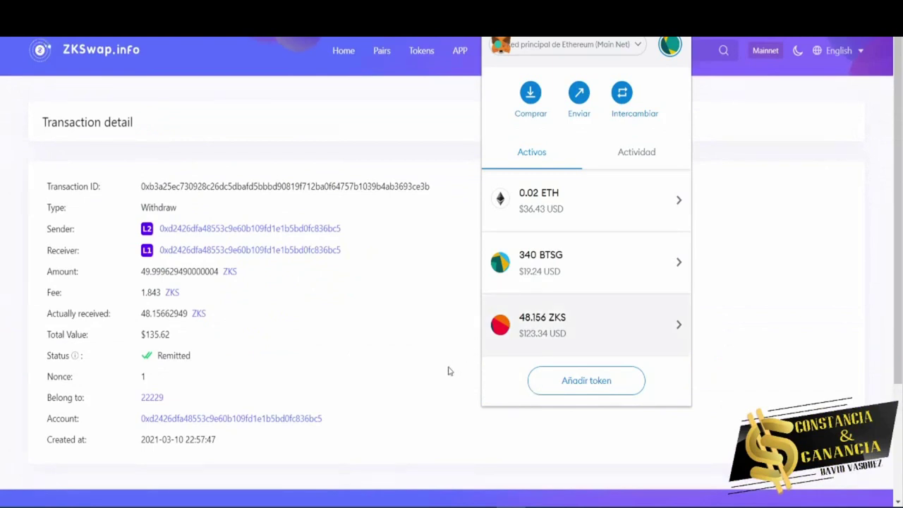
{"action": "left_click", "coordinate": [341, 361]}
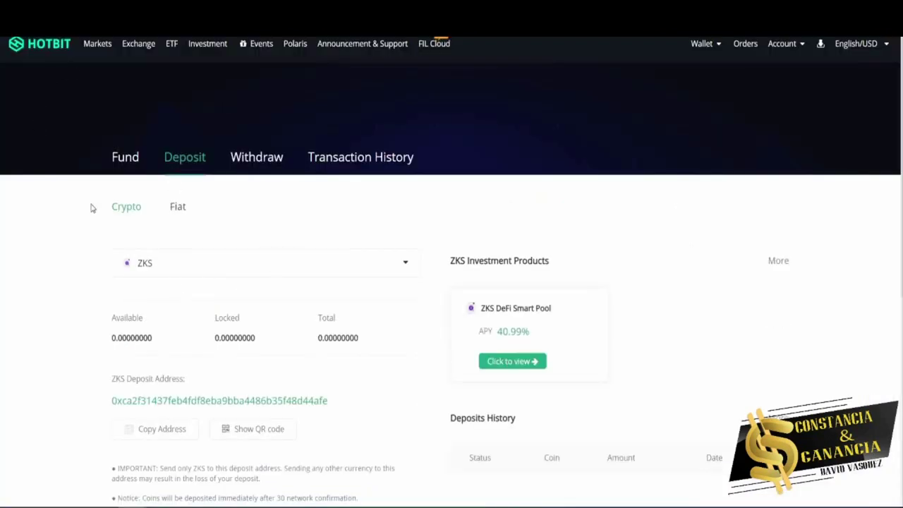
Copy Hotbit's ZKS deposit address and enter it as the recipient of a ZKS transfer in MetaMask
{"action": "scroll", "coordinate": [134, 311], "scroll_direction": "down", "scroll_amount": 2}
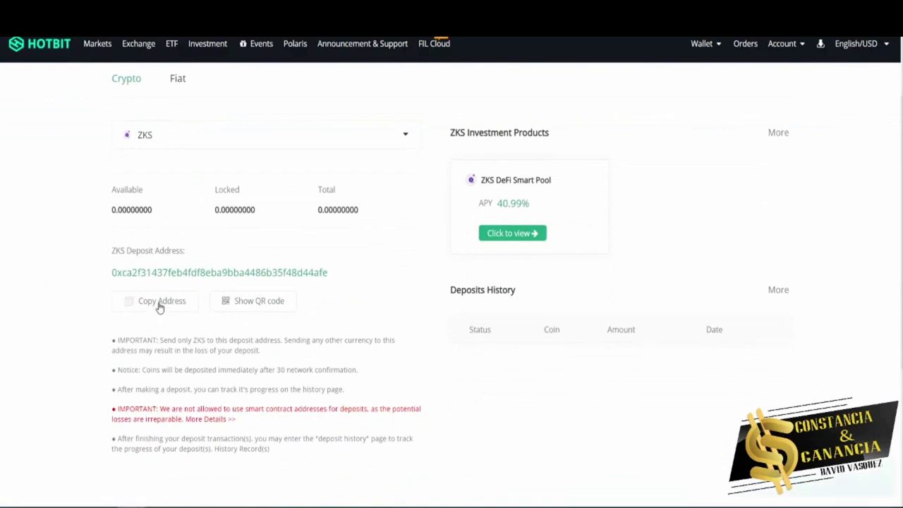
{"action": "left_click", "coordinate": [160, 307]}
{"action": "key", "text": "alt+shift+m"}
{"action": "scroll", "coordinate": [564, 306], "scroll_direction": "down", "scroll_amount": 2}
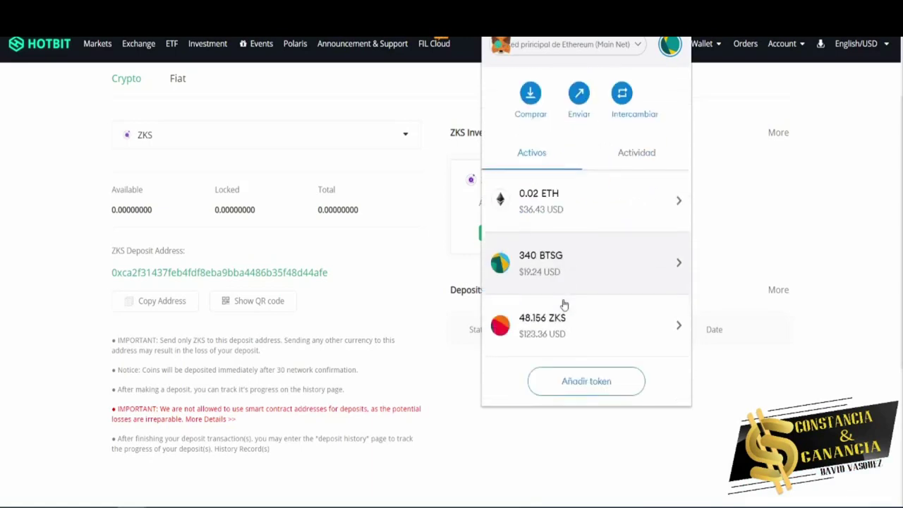
{"action": "left_click", "coordinate": [598, 321]}
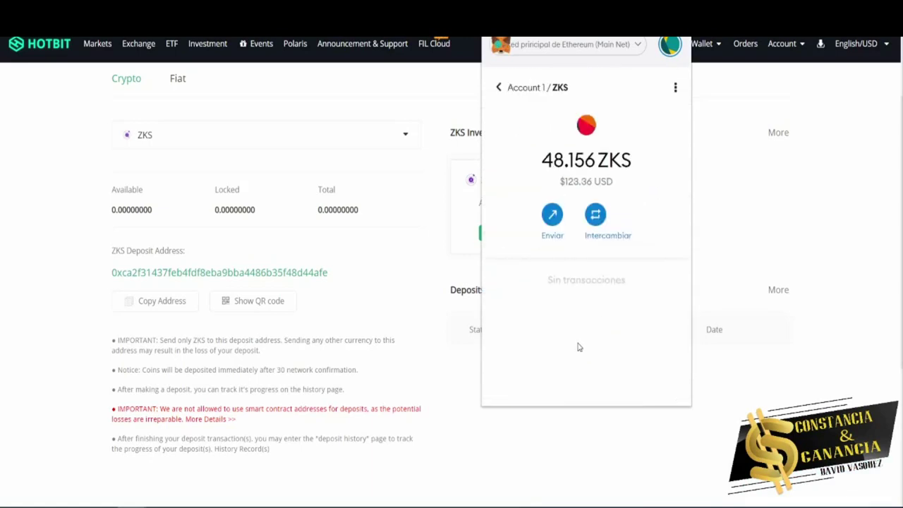
{"action": "left_click", "coordinate": [554, 223]}
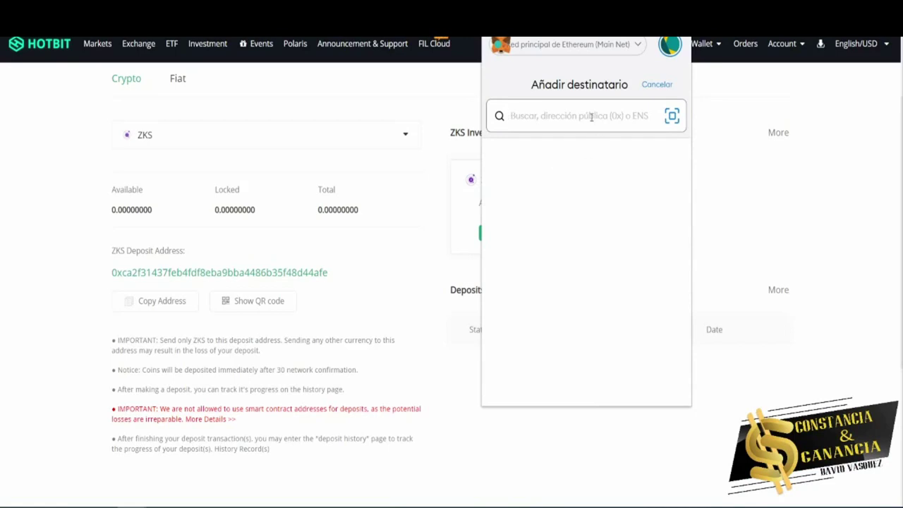
{"action": "key", "text": "ctrl+v"}
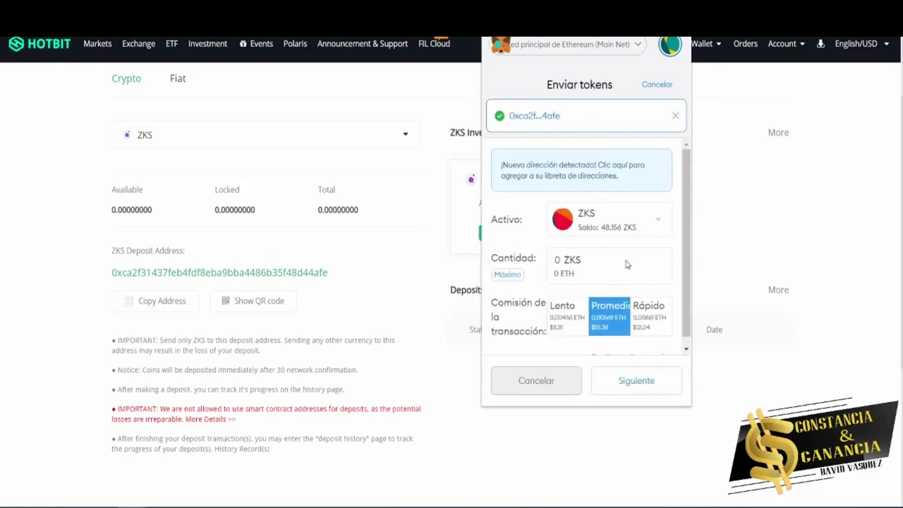
Examine the transfer's advanced gas price and gas limit options, then close them without saving
{"action": "scroll", "coordinate": [627, 264], "scroll_direction": "down", "scroll_amount": 1}
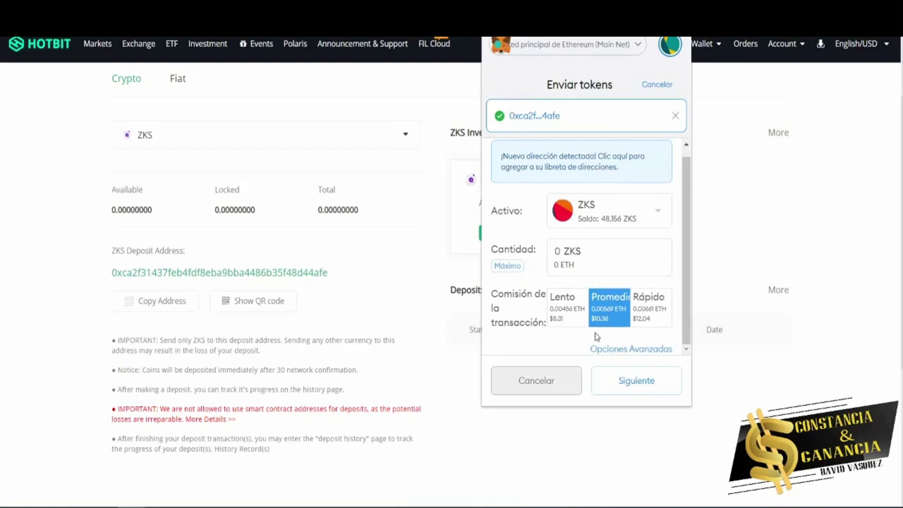
{"action": "left_click", "coordinate": [655, 350]}
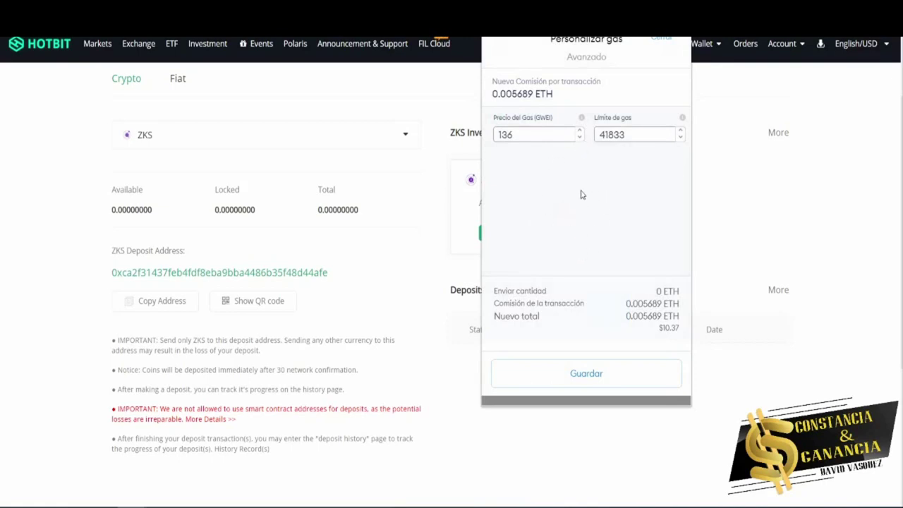
{"action": "left_click_drag", "start_coordinate": [539, 132], "coordinate": [444, 133]}
{"action": "left_click", "coordinate": [637, 135]}
{"action": "left_click", "coordinate": [661, 40]}
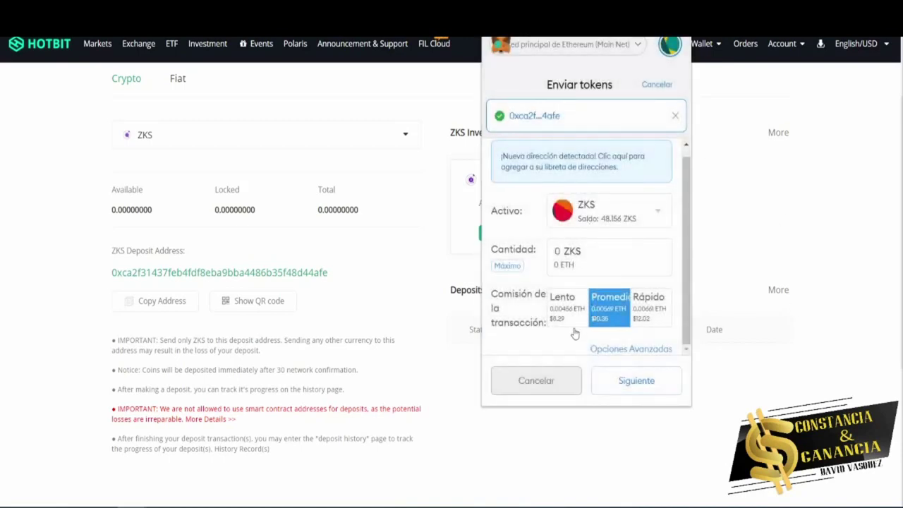
Set the transfer amount to the maximum of 48.15662949 ZKS with the Promedio transaction fee, and confirm sending it
{"action": "left_click", "coordinate": [649, 318]}
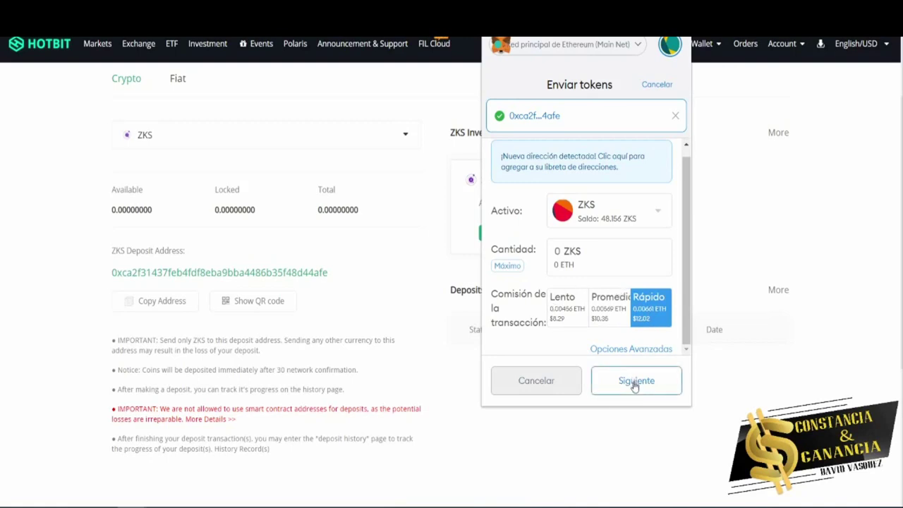
{"action": "left_click", "coordinate": [509, 267]}
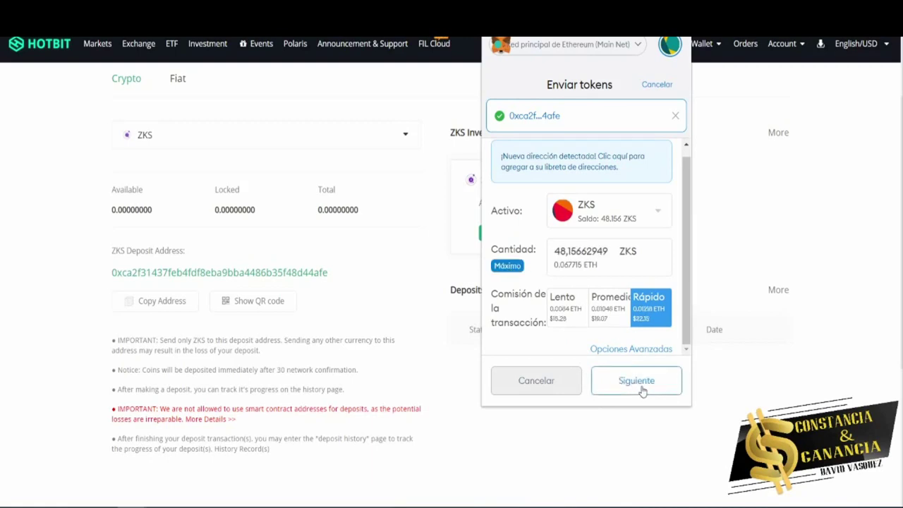
{"action": "left_click", "coordinate": [611, 327]}
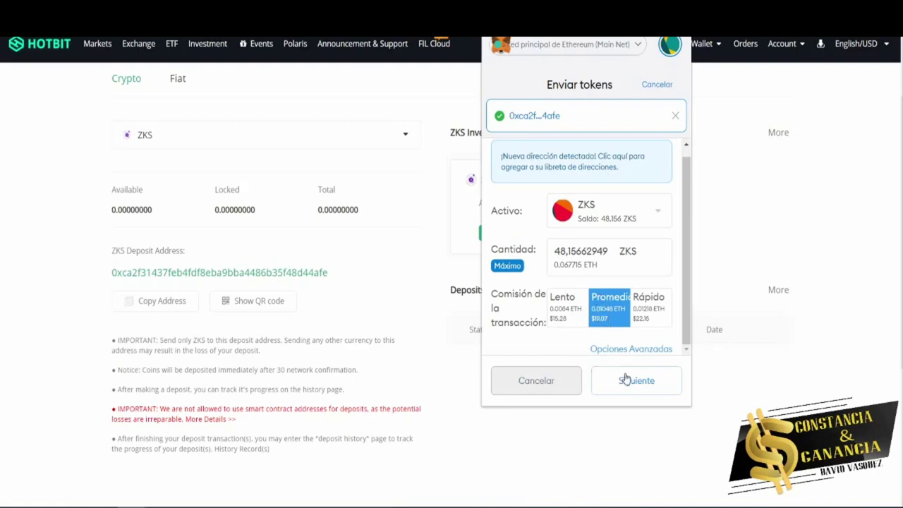
{"action": "left_click", "coordinate": [649, 383]}
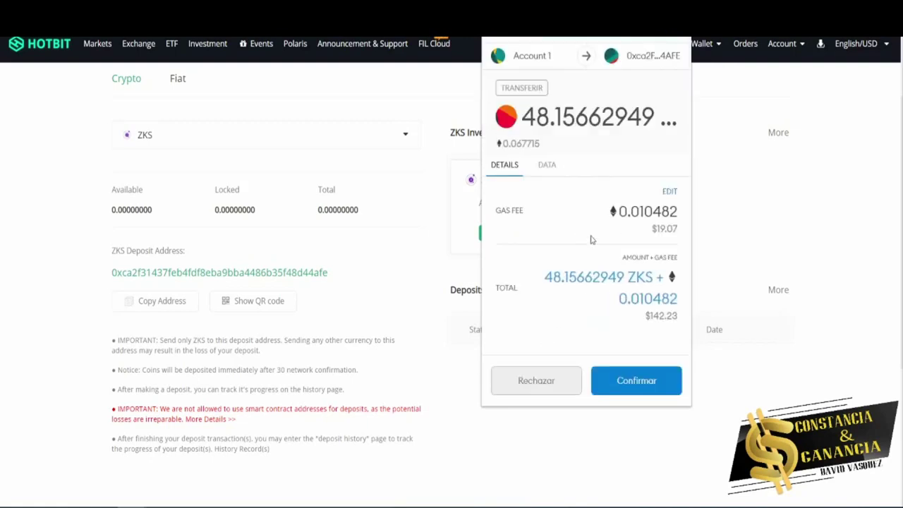
{"action": "left_click", "coordinate": [640, 381]}
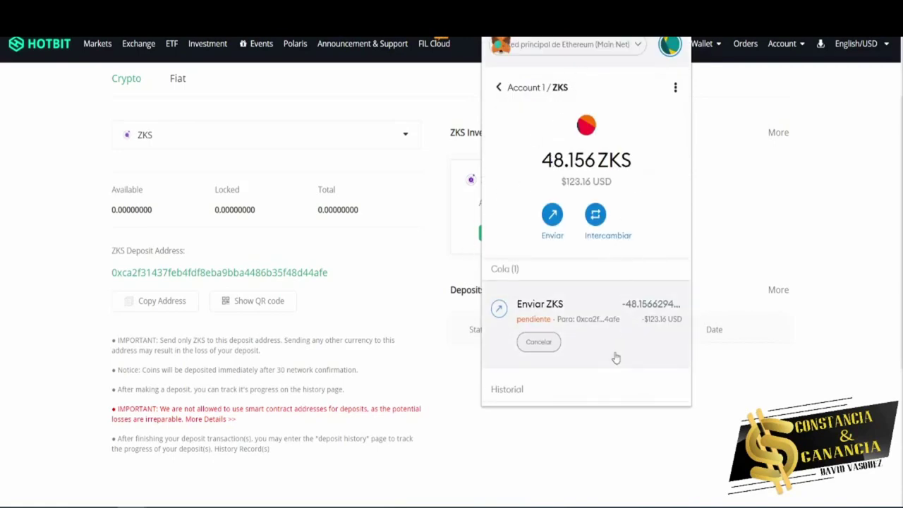
{"action": "scroll", "coordinate": [617, 360], "scroll_direction": "down", "scroll_amount": 1}
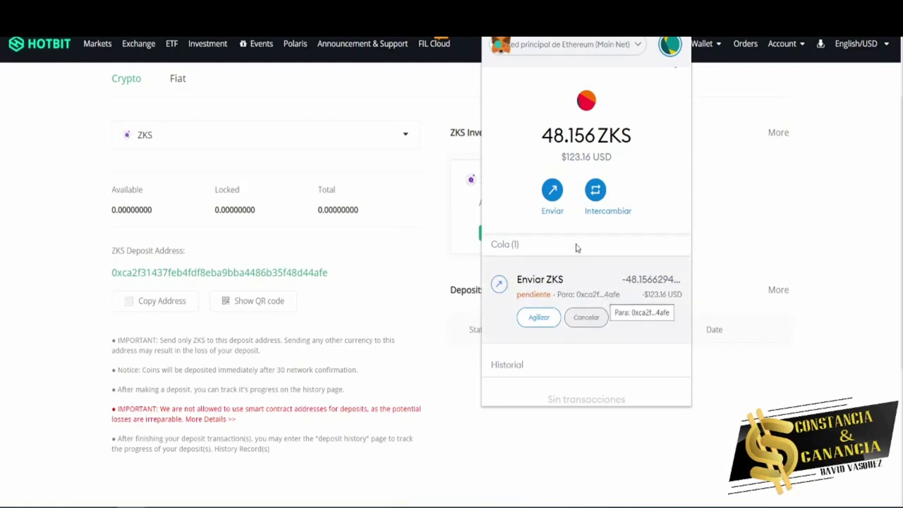
{"action": "scroll", "coordinate": [663, 240], "scroll_direction": "up", "scroll_amount": 1}
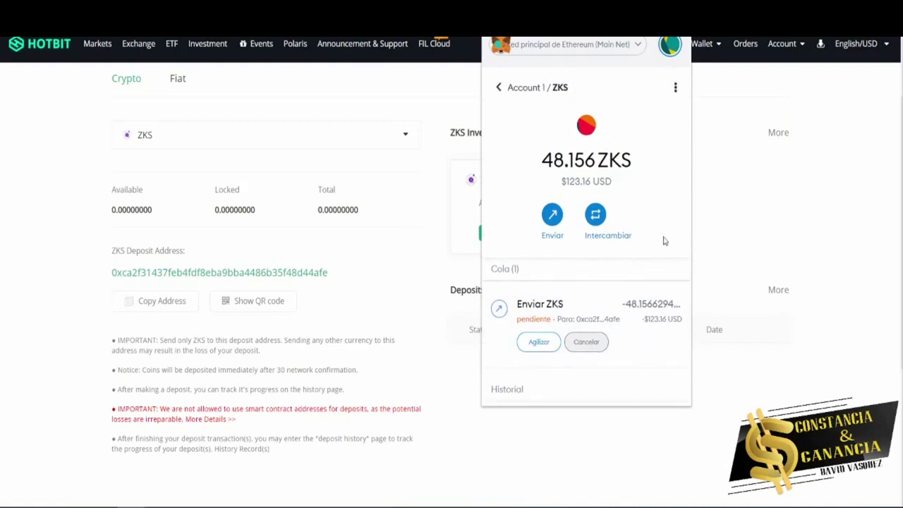
Switch to ZKSwap, show the L2 pool details, and unlock the L2 wallet by signing the account access message in MetaMask
{"action": "left_click", "coordinate": [512, 89]}
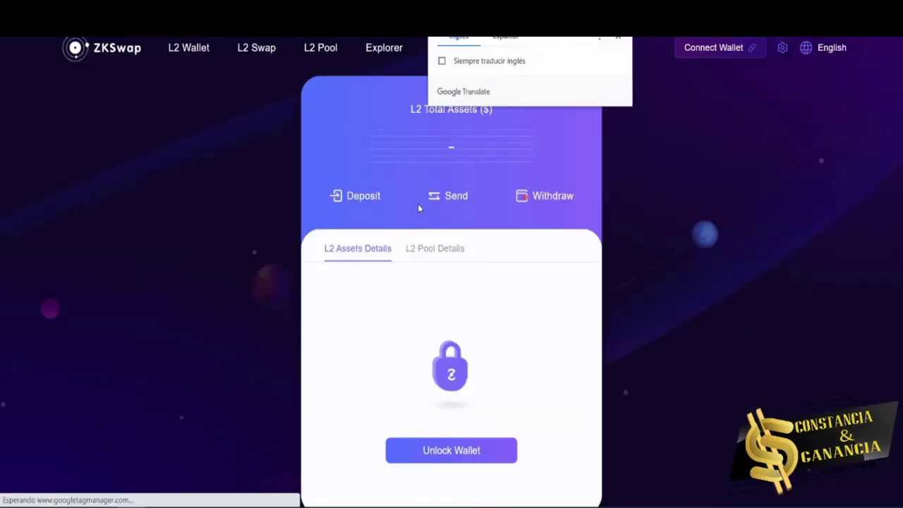
{"action": "left_click", "coordinate": [432, 248]}
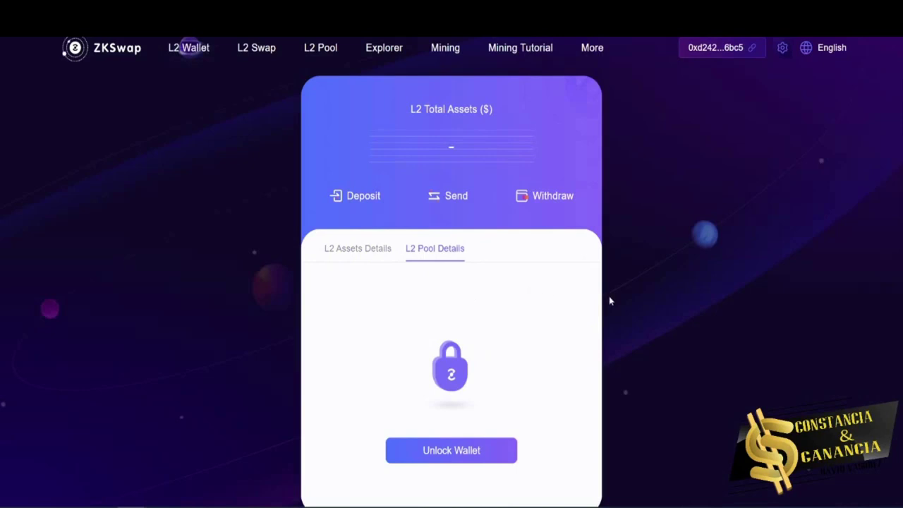
{"action": "scroll", "coordinate": [638, 321], "scroll_direction": "down", "scroll_amount": 2}
{"action": "scroll", "coordinate": [638, 321], "scroll_direction": "up", "scroll_amount": 2}
{"action": "left_click", "coordinate": [462, 460]}
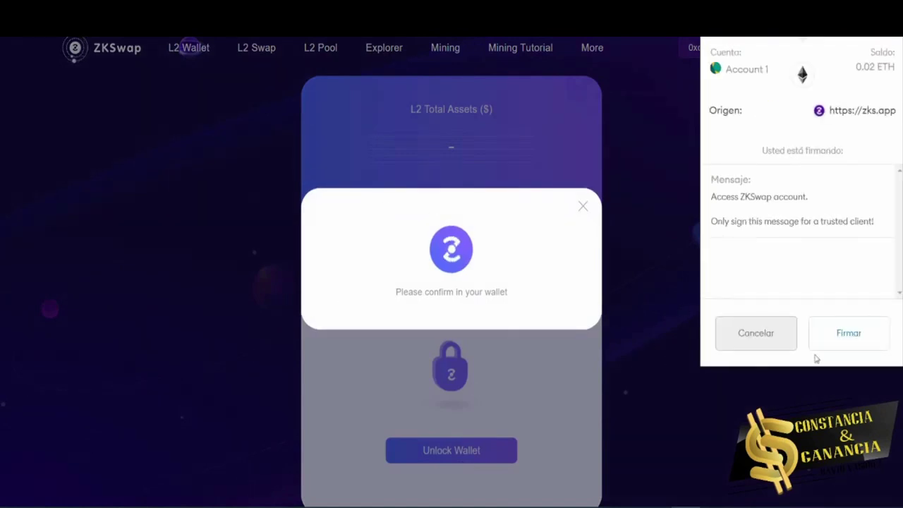
{"action": "left_click", "coordinate": [855, 338]}
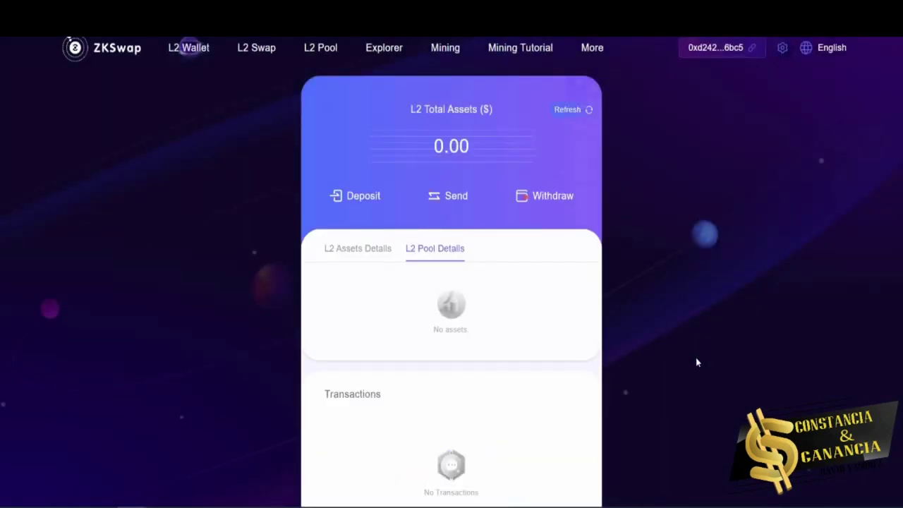
Examine the unlocked ZKSwap L2 wallet's total assets, pool details and transactions
{"action": "scroll", "coordinate": [696, 362], "scroll_direction": "down", "scroll_amount": 2}
{"action": "scroll", "coordinate": [696, 362], "scroll_direction": "up", "scroll_amount": 2}
{"action": "scroll", "coordinate": [692, 344], "scroll_direction": "down", "scroll_amount": 2}
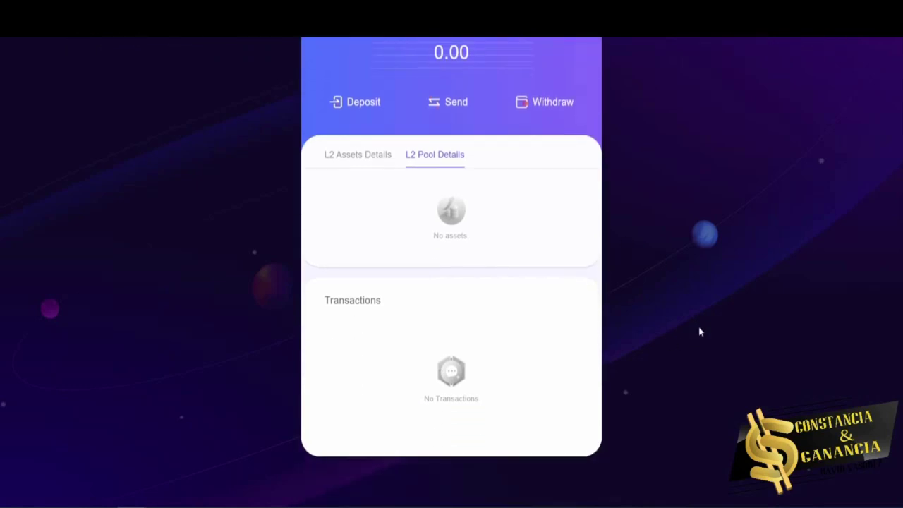
{"action": "scroll", "coordinate": [698, 326], "scroll_direction": "up", "scroll_amount": 2}
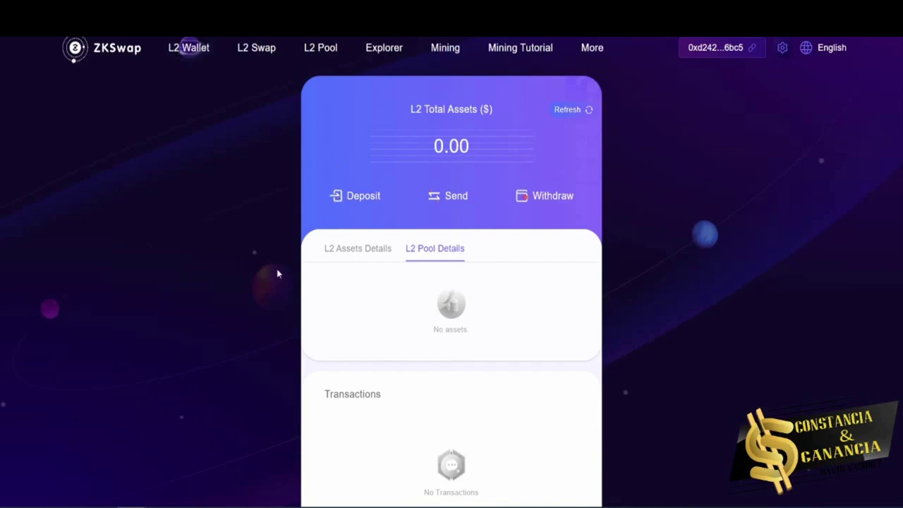
{"action": "scroll", "coordinate": [465, 236], "scroll_direction": "down", "scroll_amount": 2}
{"action": "scroll", "coordinate": [468, 230], "scroll_direction": "up", "scroll_amount": 2}
Return to Hotbit, review the ZKS deposit page and the BTC/USDT trading page, and open the MetaMask wallet
{"action": "left_click", "coordinate": [378, 51]}
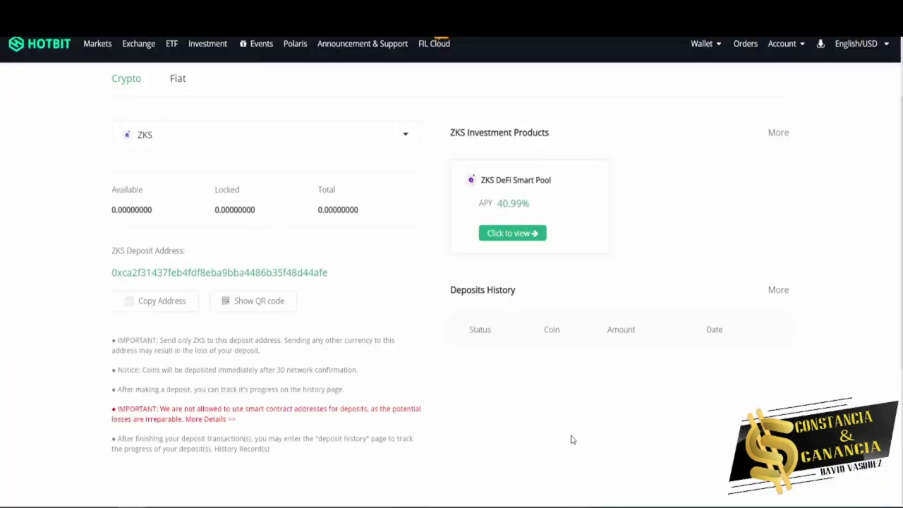
{"action": "scroll", "coordinate": [584, 427], "scroll_direction": "down", "scroll_amount": 3}
{"action": "scroll", "coordinate": [585, 427], "scroll_direction": "up", "scroll_amount": 4}
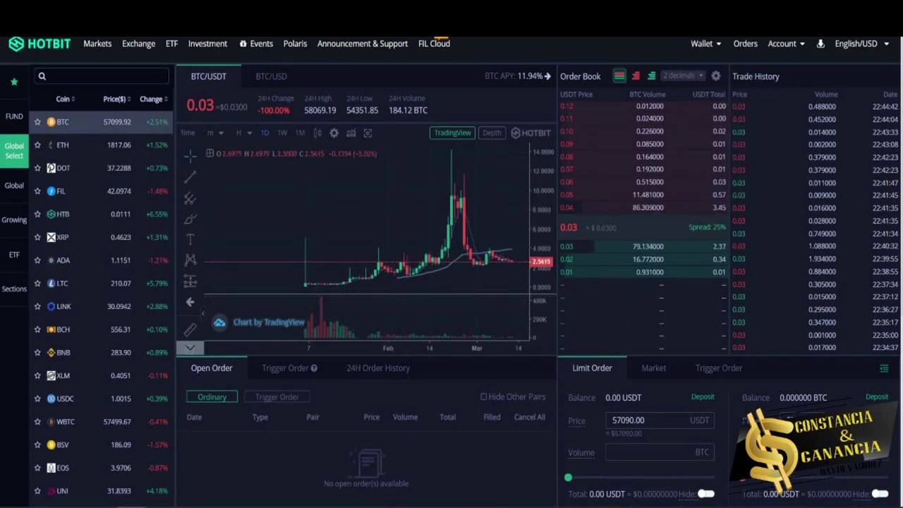
{"action": "key", "text": "alt+shift+m"}
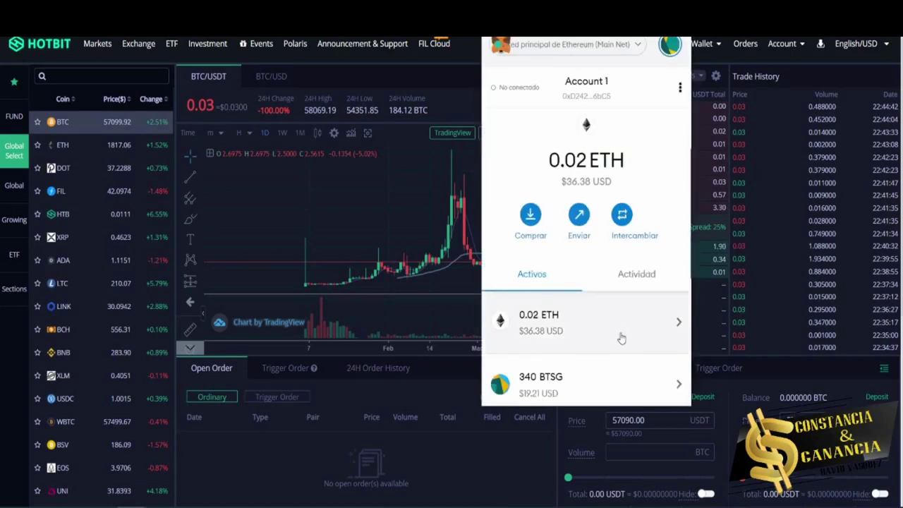